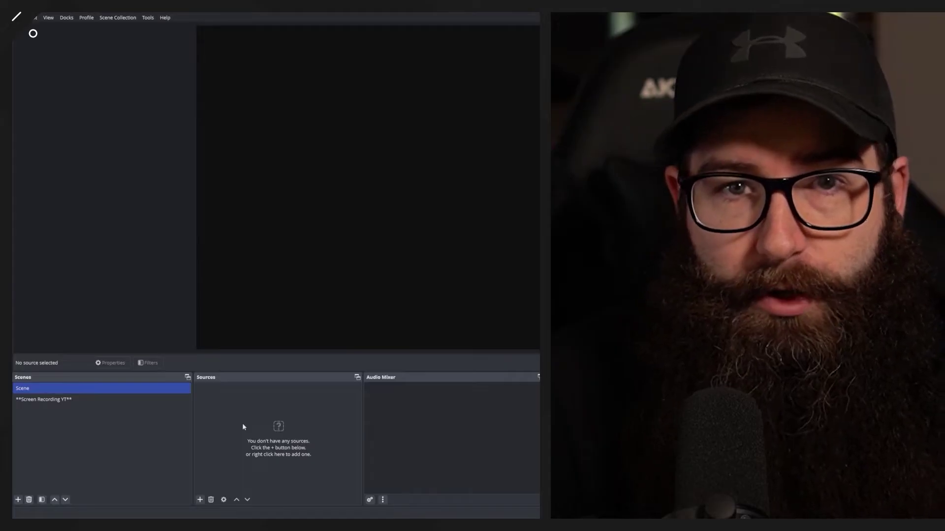
- Create a new Audio Input Capture source in the Sources list and confirm it
left_click(201, 499)
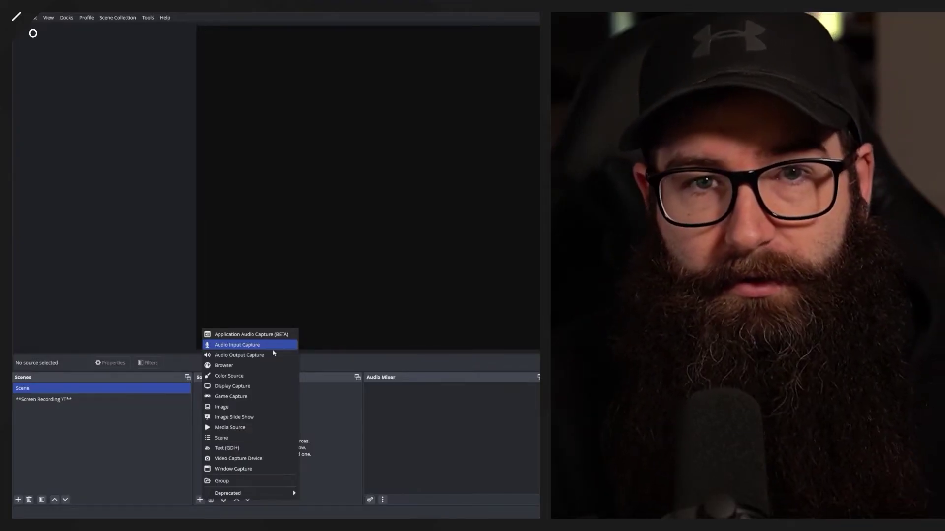
left_click(273, 347)
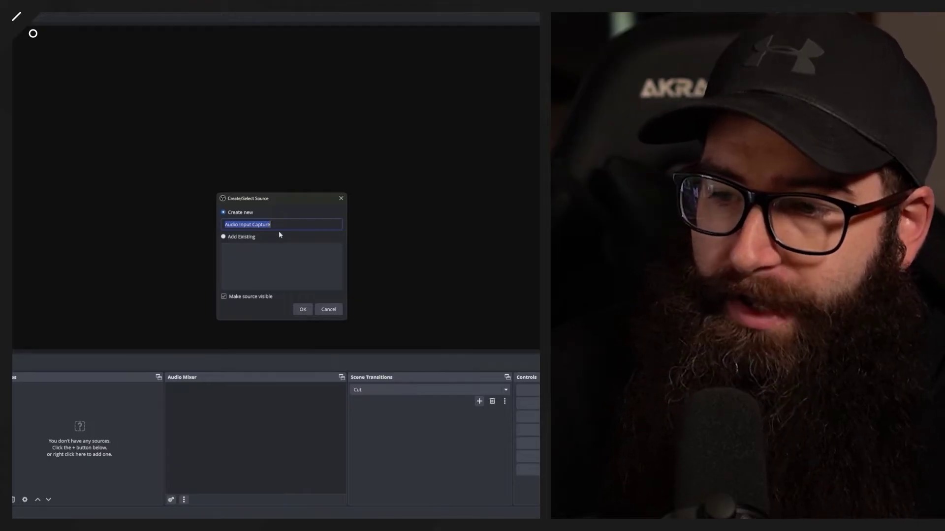
left_click(303, 309)
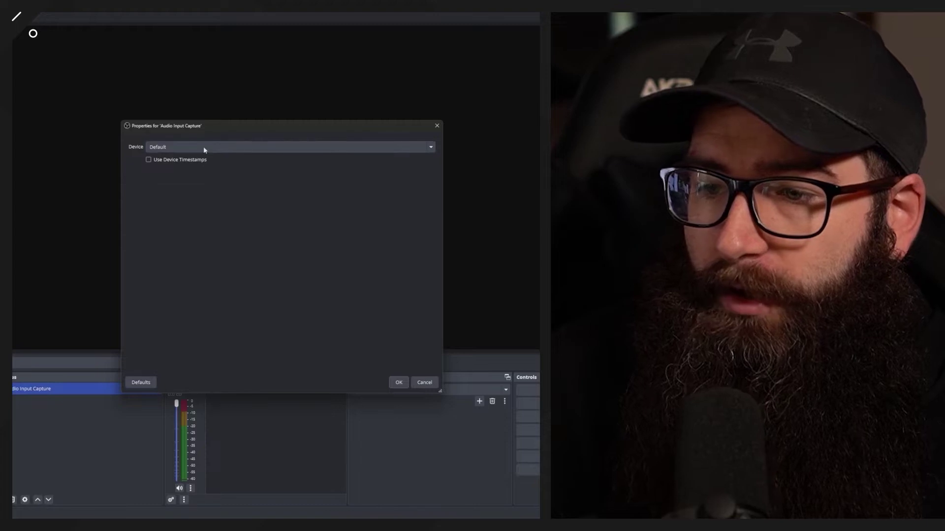
- Open the Audio Input Capture's Device list to pick the Wave Link device
left_click(204, 148)
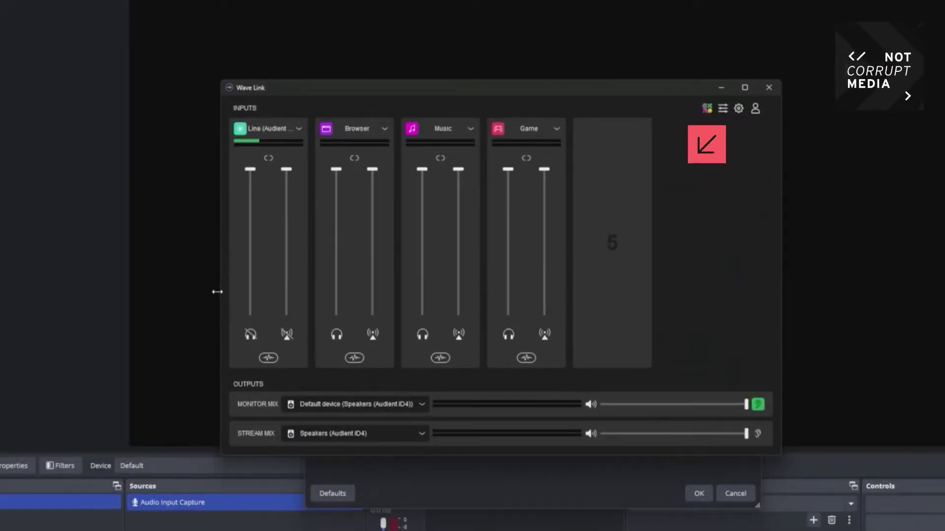
mouse_move(572, 170)
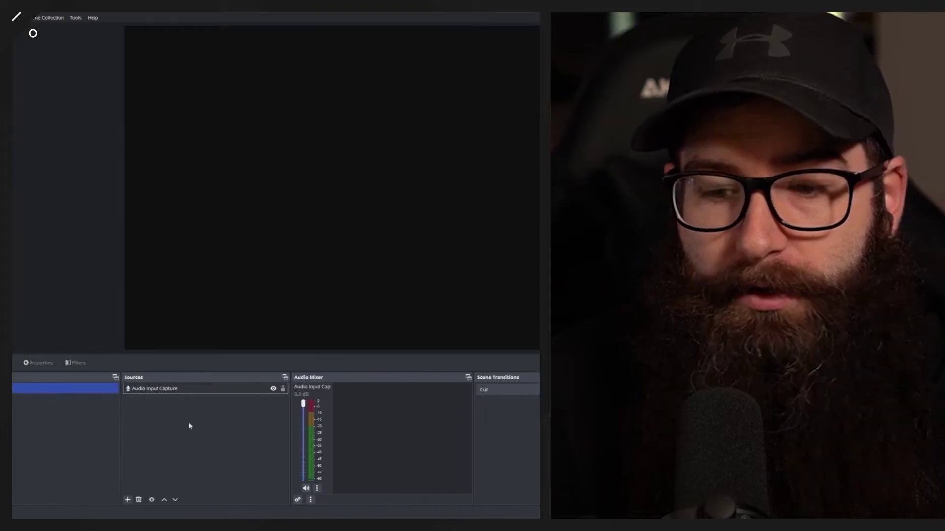
- Create an Audio Output Capture source and open its Device dropdown
left_click(116, 499)
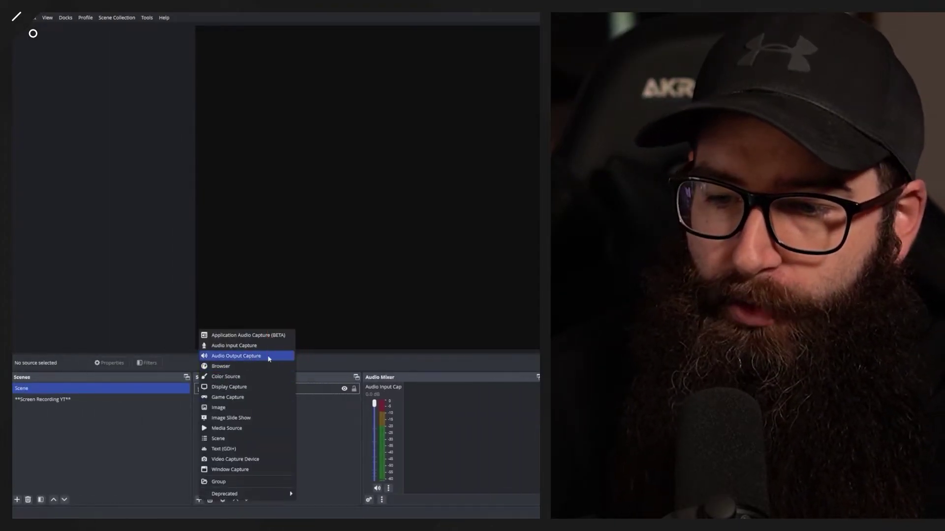
left_click(268, 357)
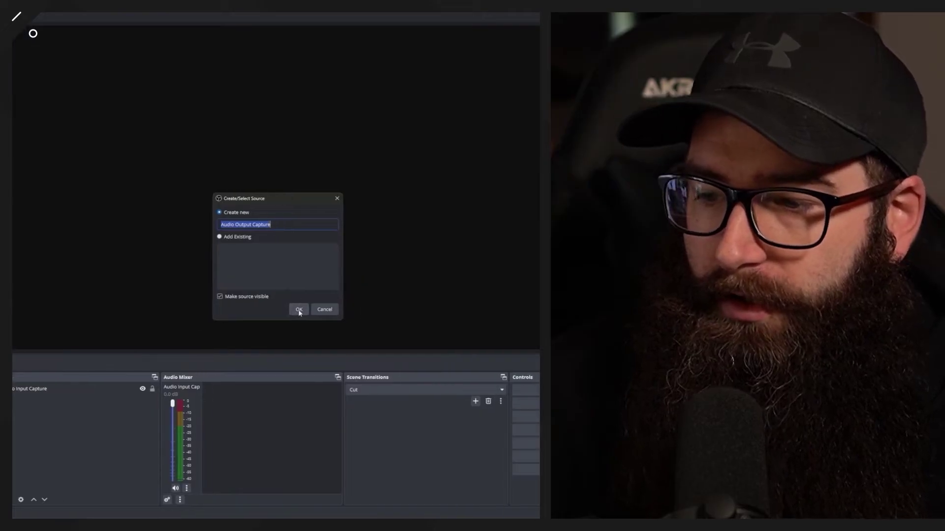
left_click(299, 310)
left_click(226, 149)
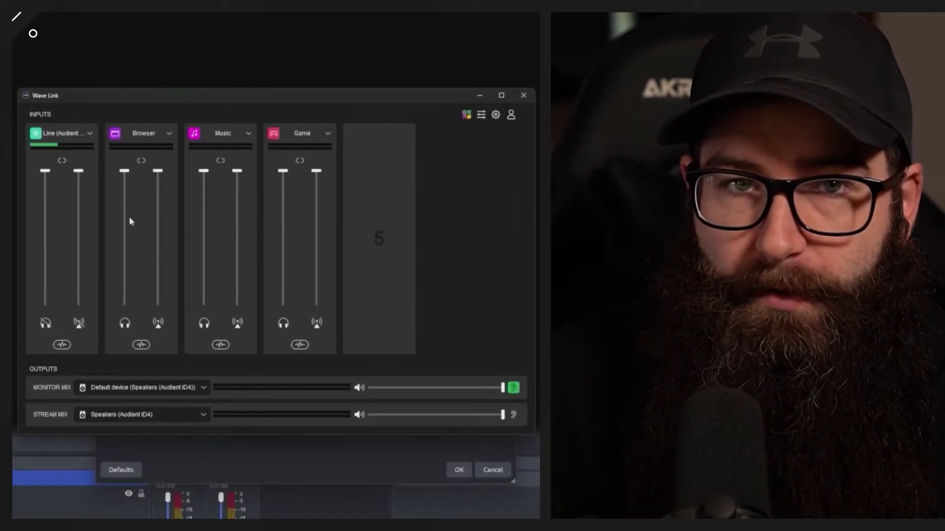
- Minimize the Elgato Wave Link mixer window to return to OBS's device list
mouse_move(130, 188)
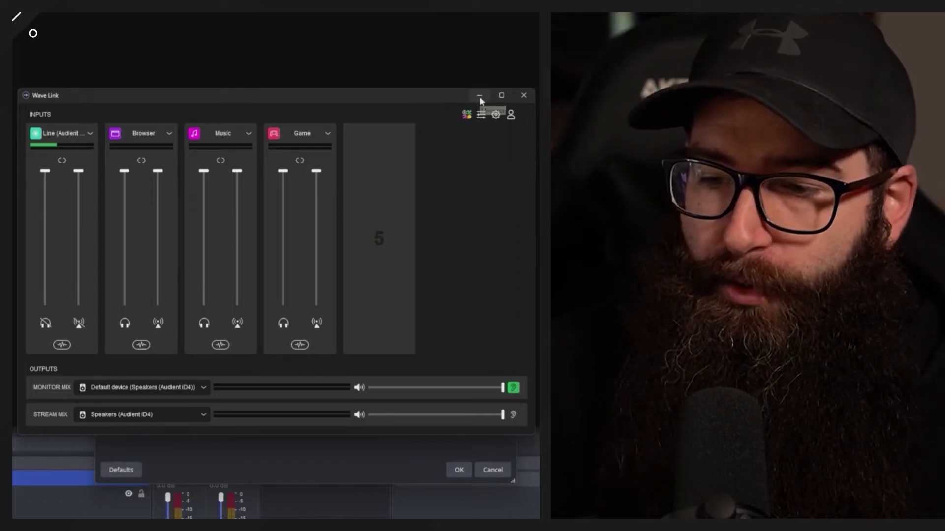
left_click(480, 101)
left_click(296, 127)
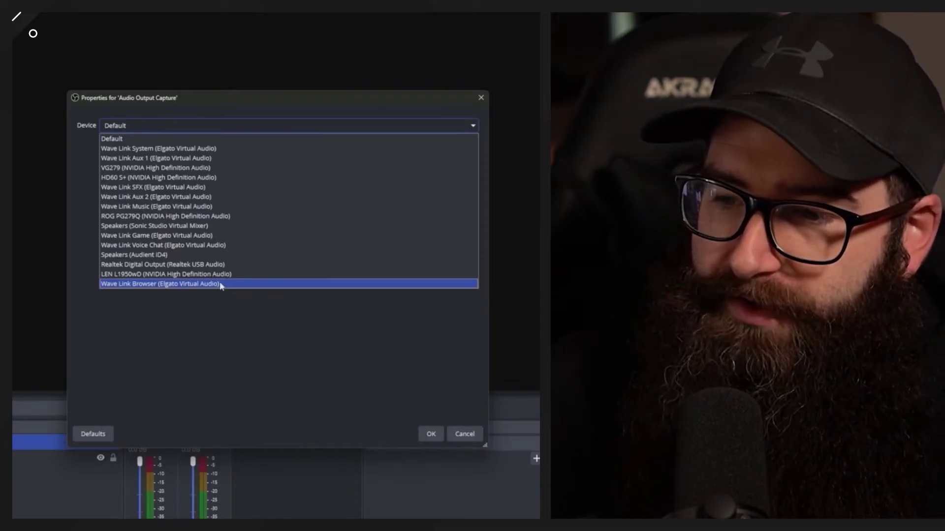
- Set the Audio Output Capture device to Wave Link Browser (Elgato Virtual Audio) and confirm
left_click(220, 284)
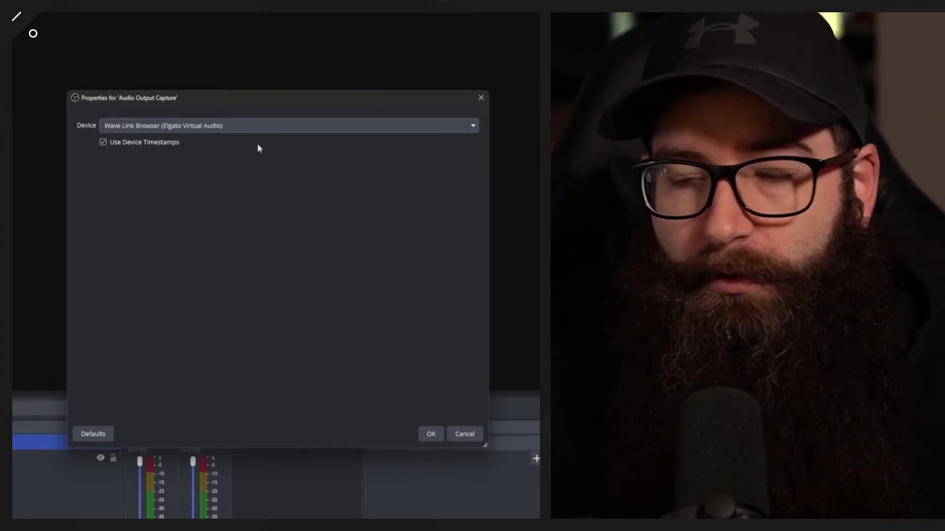
left_click(431, 434)
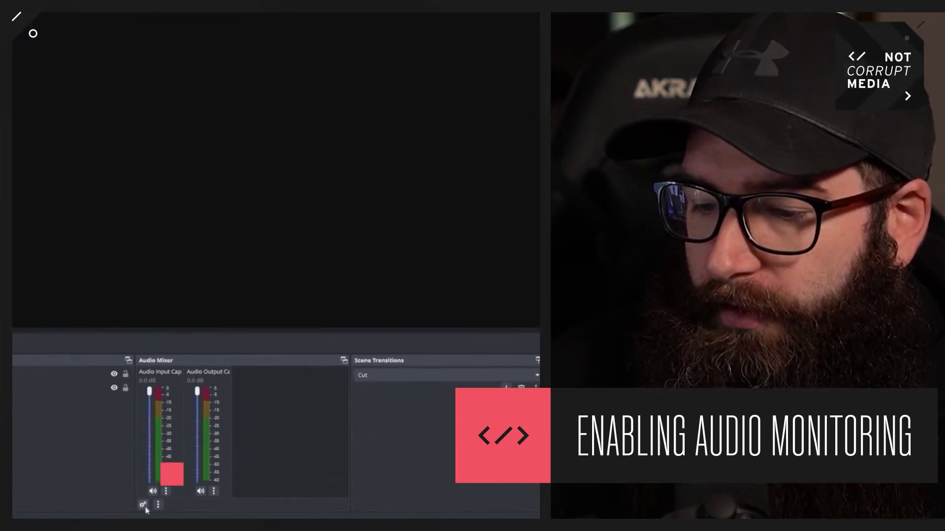
- Open Advanced Audio Properties from the Edit menu, showing both capture sources
left_click(147, 507)
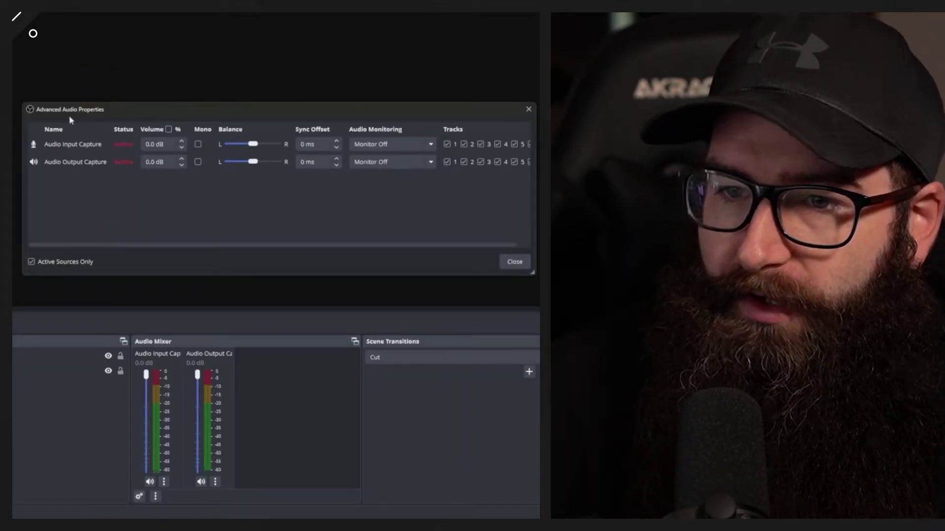
key("Escape")
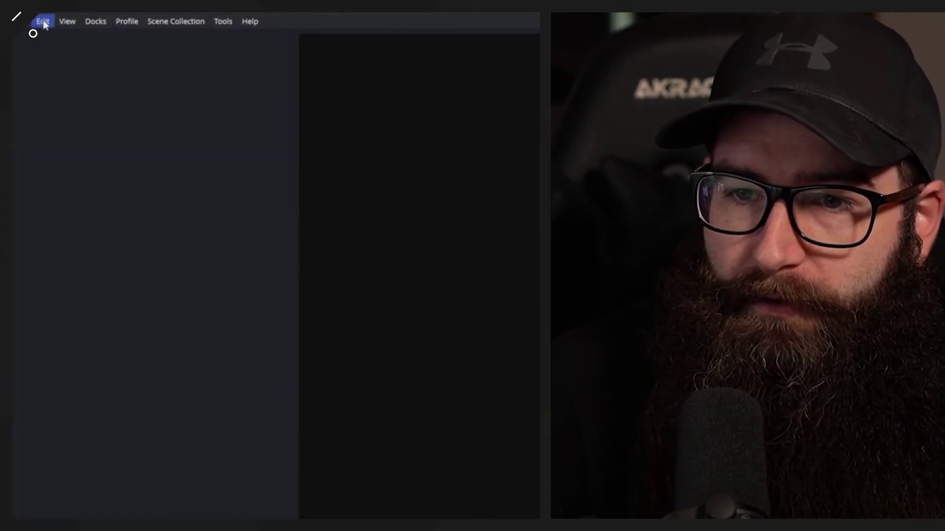
left_click(43, 22)
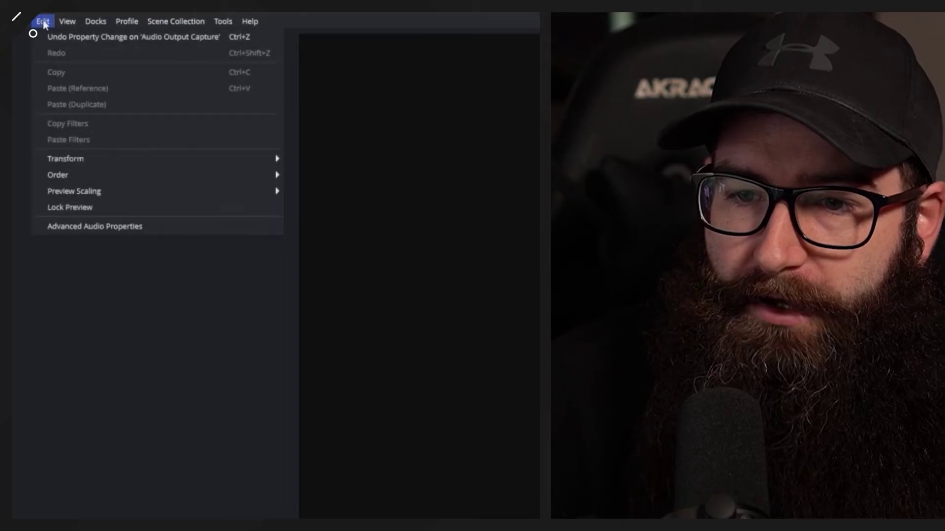
left_click(183, 228)
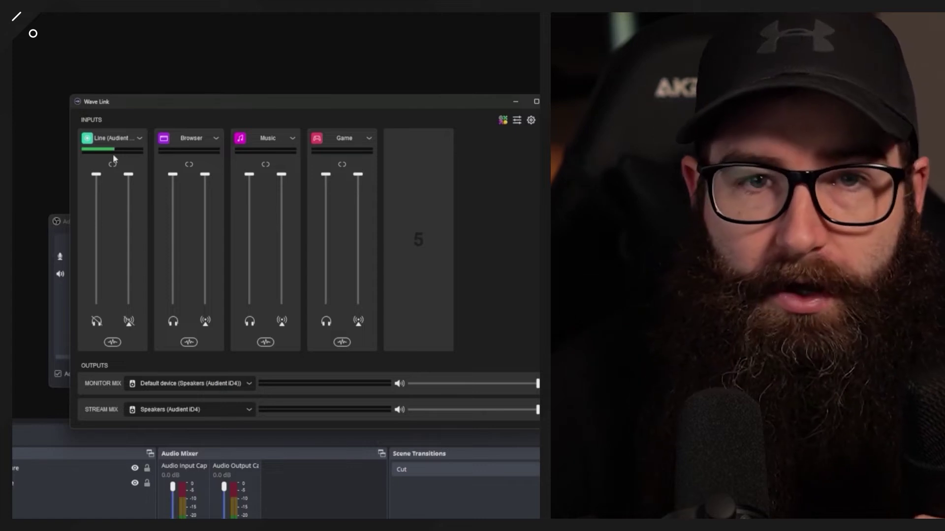
- Unmute Wave Link's Line input in the Stream Mix and minimize the mixer
left_click(129, 322)
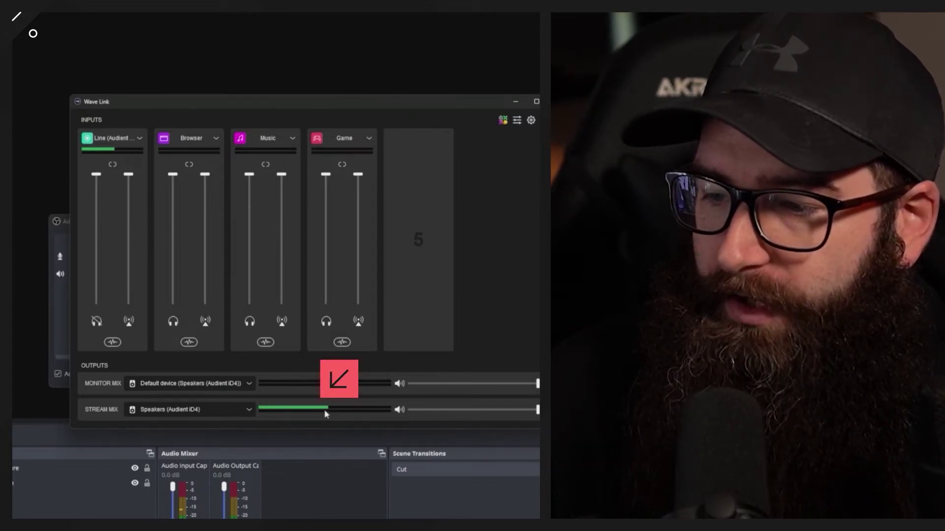
left_click(515, 101)
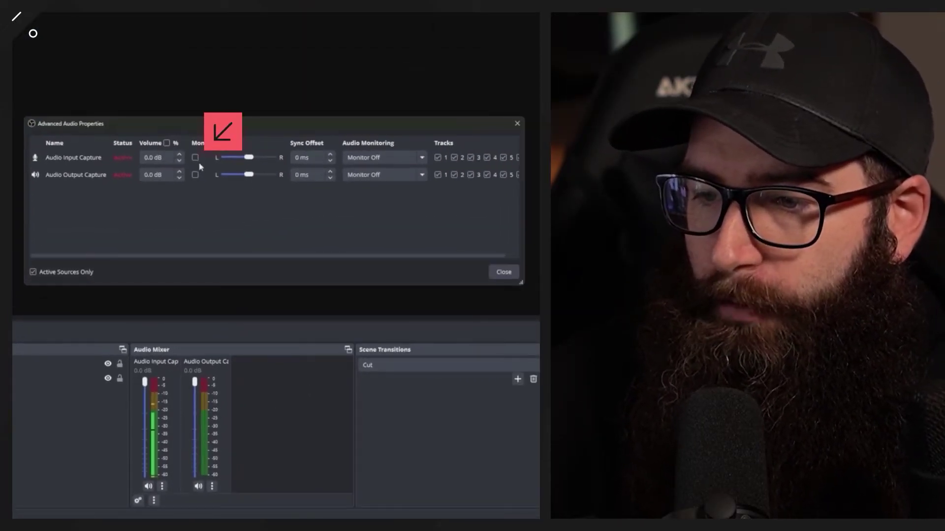
- Tick Mono on the Audio Input Capture row in Advanced Audio Properties
left_click(196, 160)
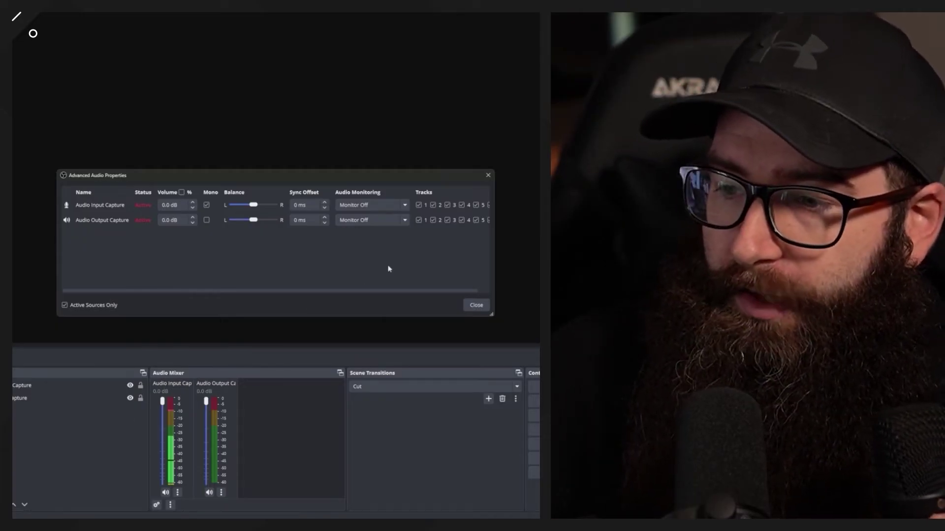
- Set the Audio Input Capture's Audio Monitoring to Monitor Only (mute output)
left_click(394, 206)
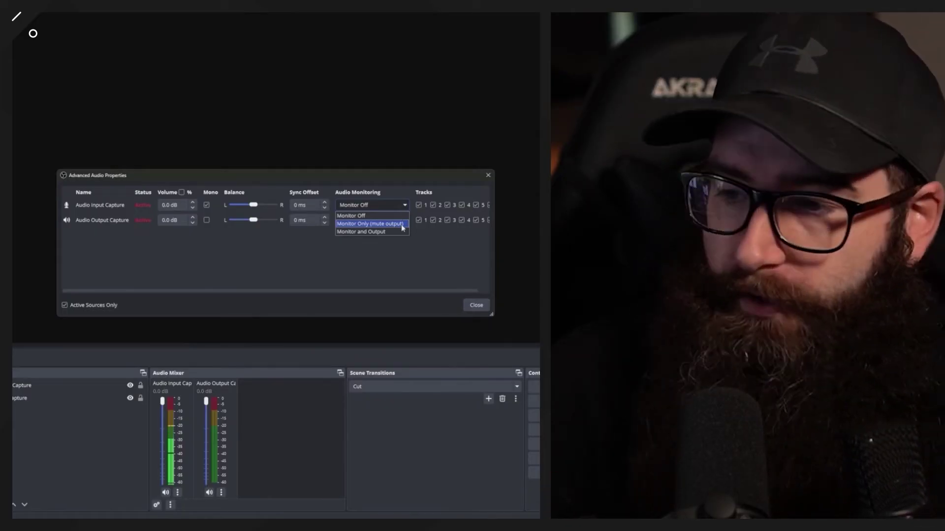
left_click(402, 225)
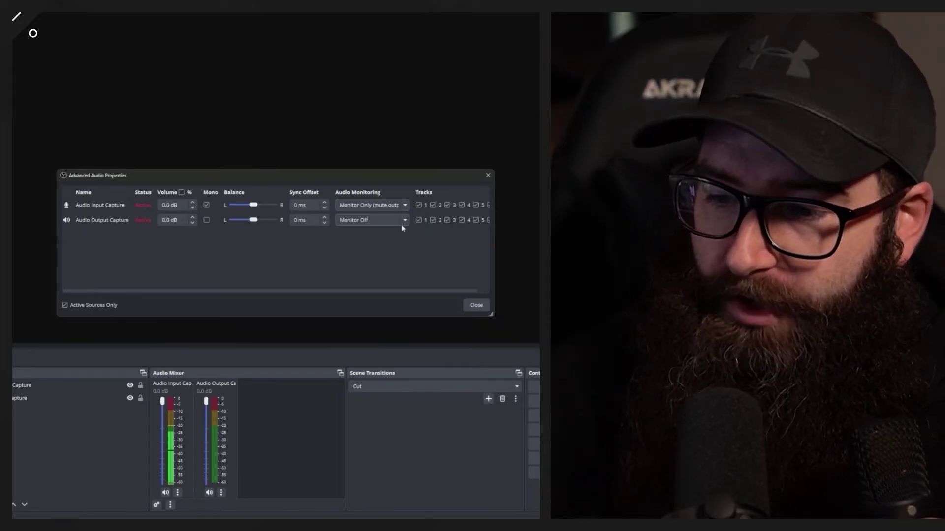
left_click(373, 204)
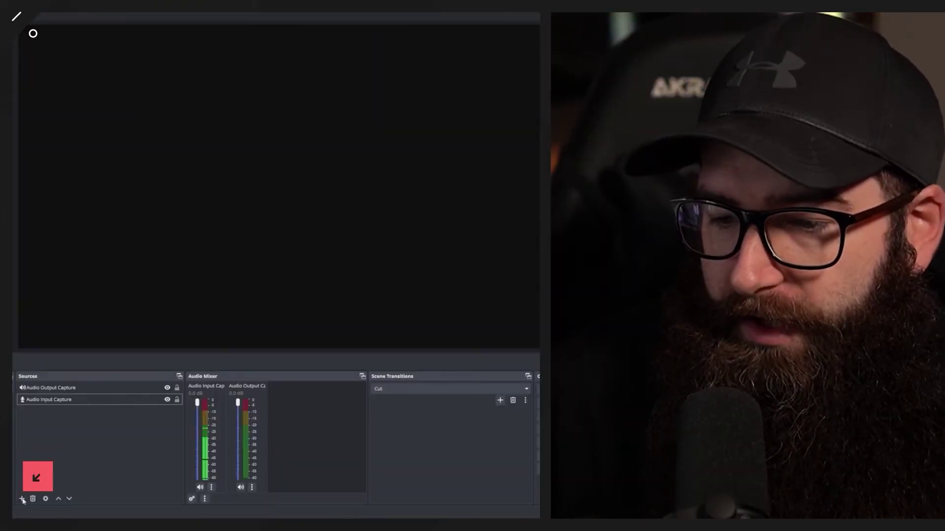
- Create a new Media Source and enable its Loop option
left_click(22, 499)
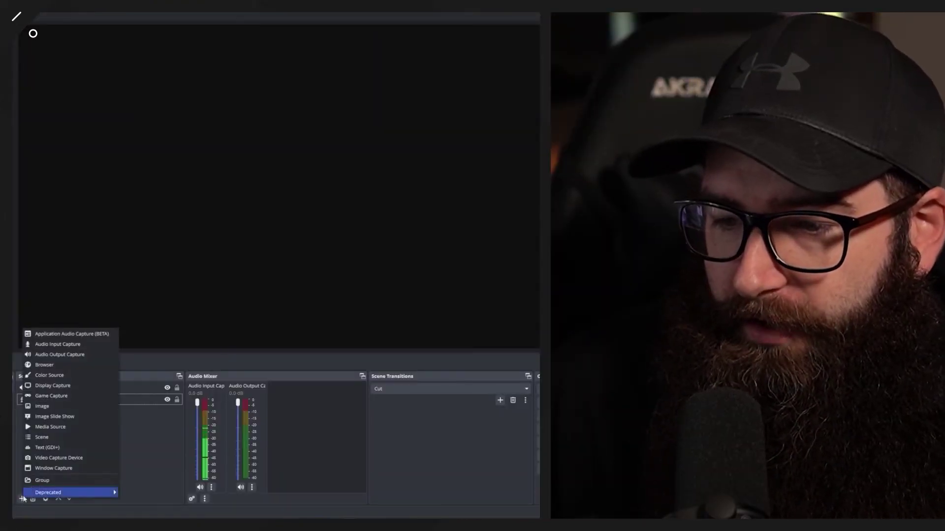
left_click(96, 424)
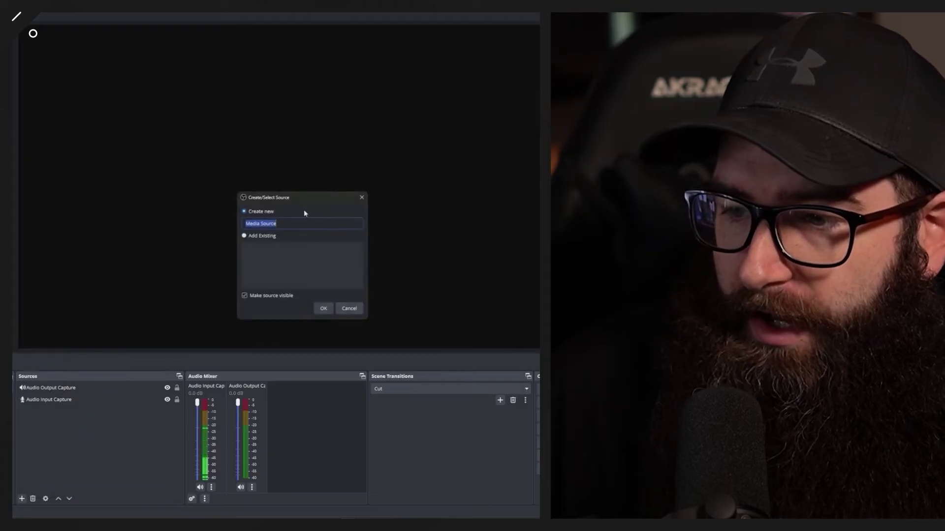
left_click(322, 308)
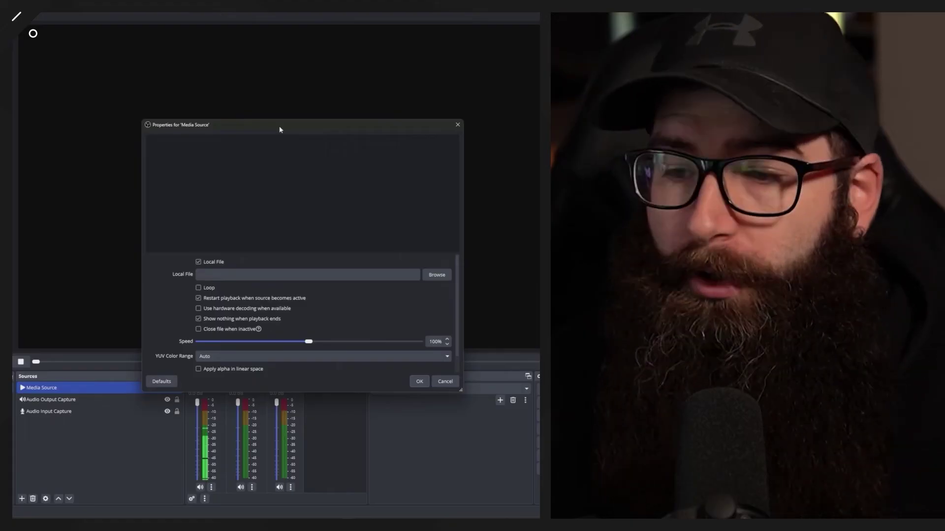
left_click(199, 288)
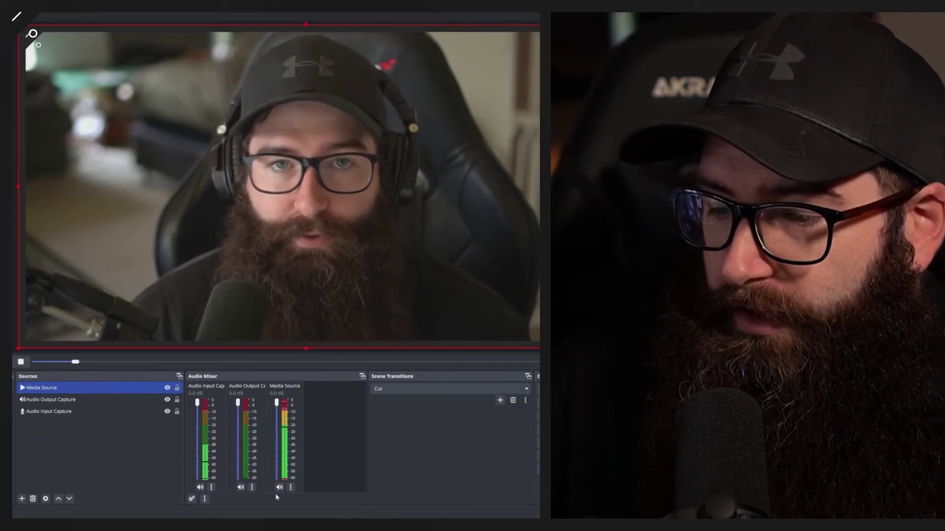
- In Advanced Audio Properties, set the Media Source's audio monitoring to Monitor and Output
left_click(192, 499)
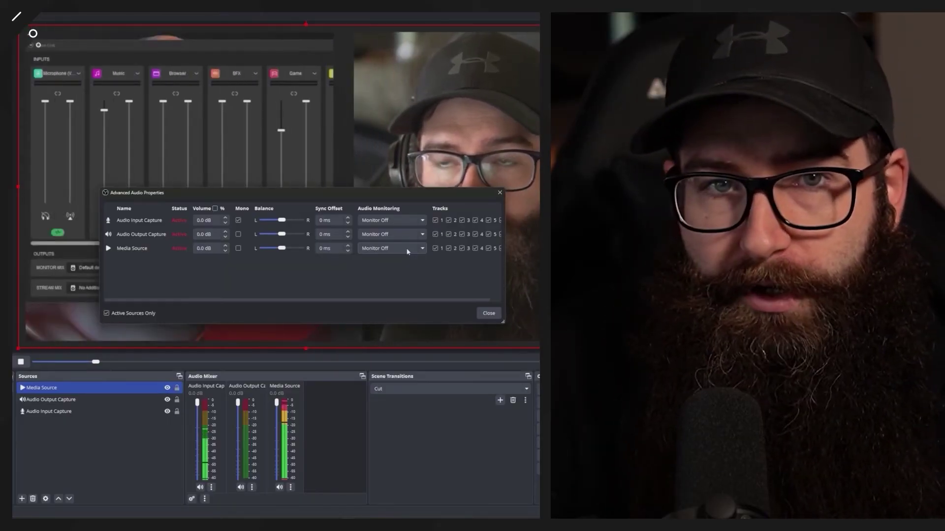
left_click(407, 252)
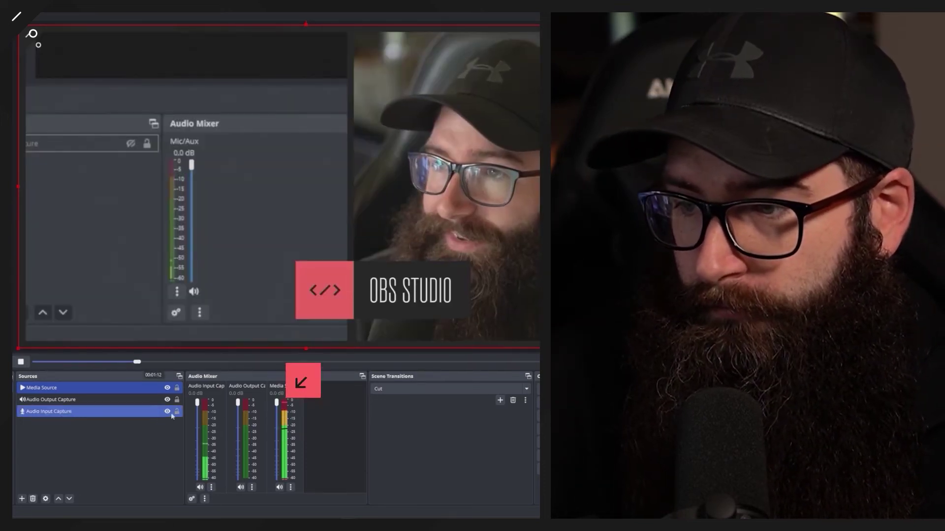
left_click(192, 499)
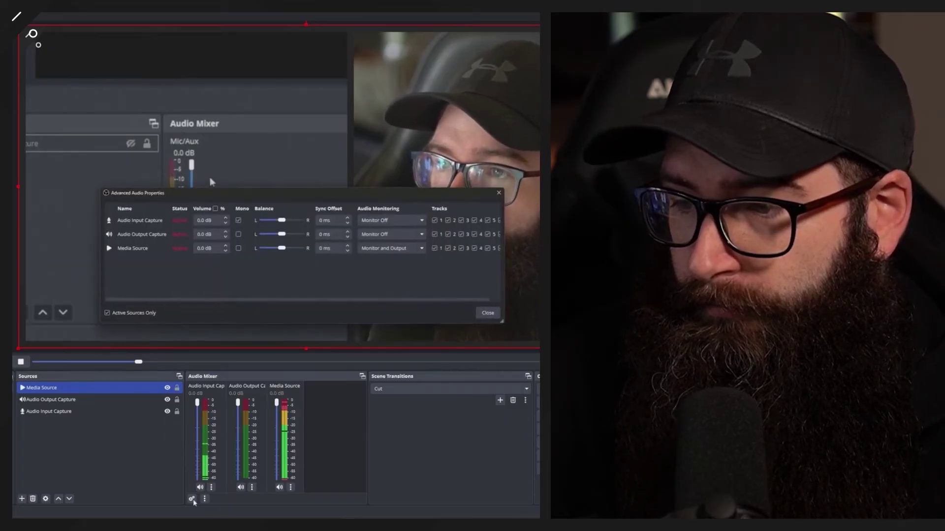
left_click(392, 248)
- Lower the Media Source volume to about -10 dB, then book 8:00am on August 1, 2024
left_click(389, 256)
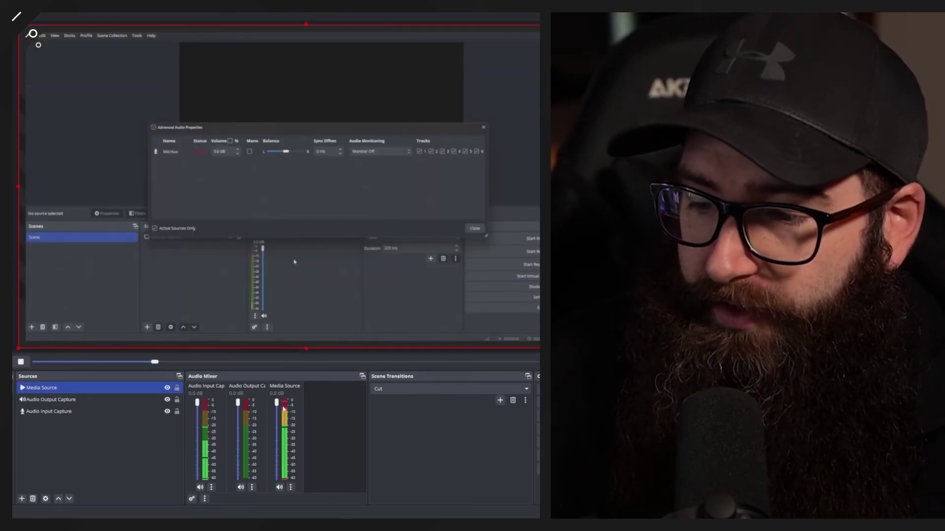
left_click_drag(277, 405, 277, 431)
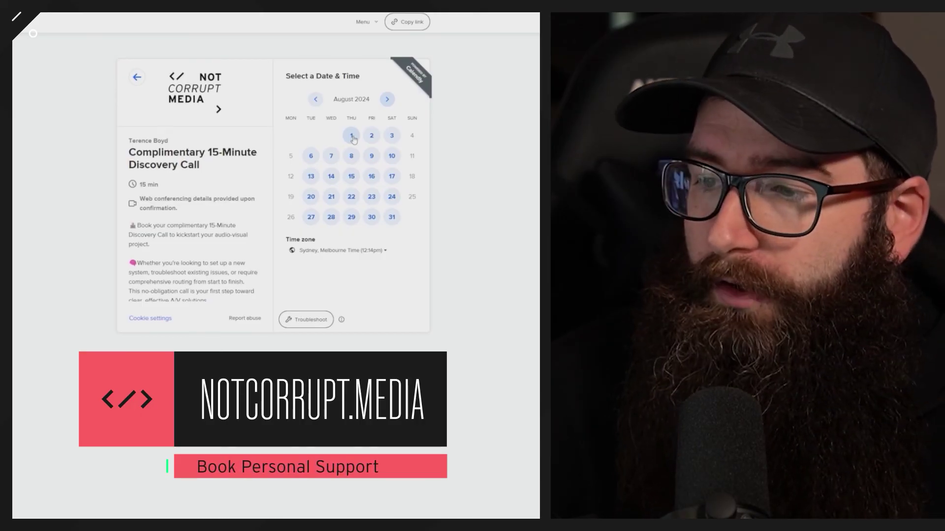
left_click(353, 137)
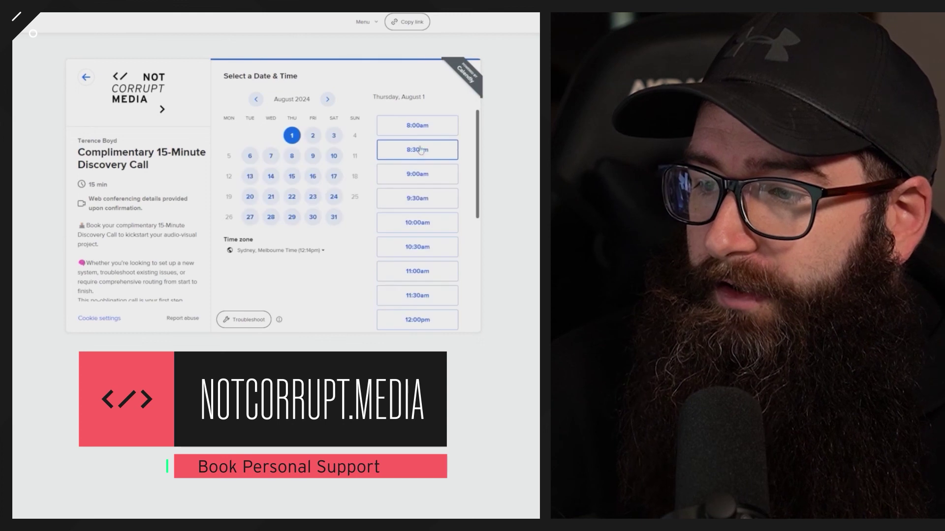
left_click(418, 126)
left_click(438, 126)
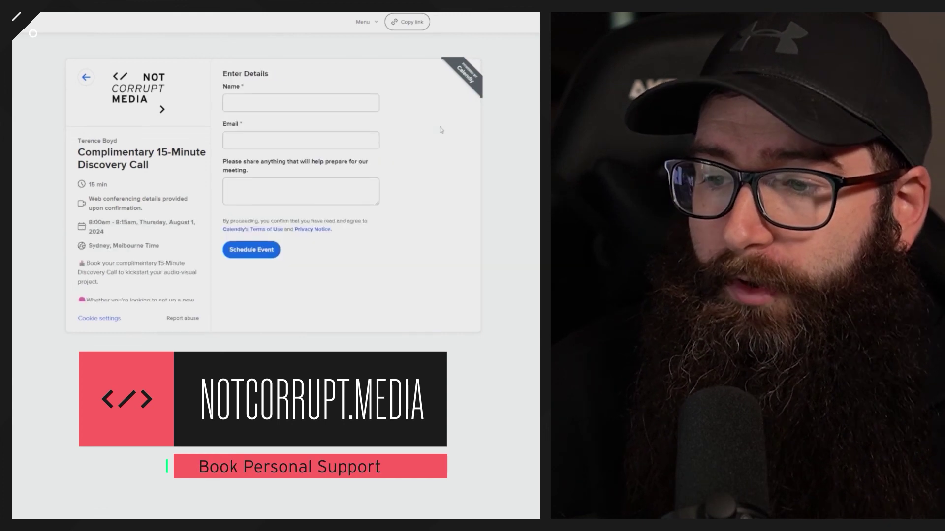